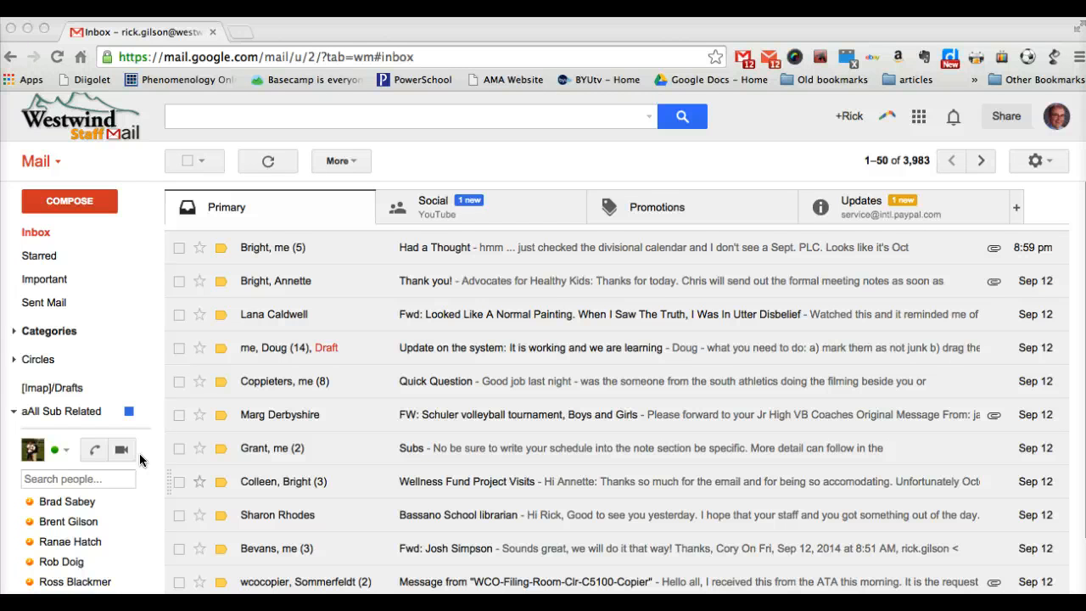
Open the Opportunities sublabel under aAll Sub Related and read the newest Sub Opportunity message
left_click(95, 416)
left_click(94, 416)
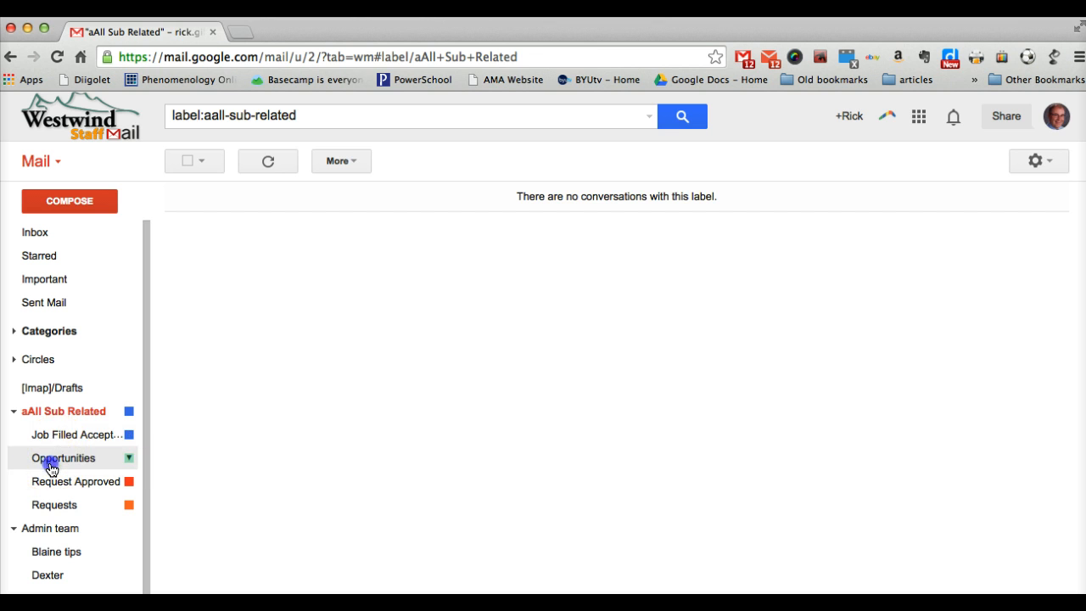
left_click(52, 465)
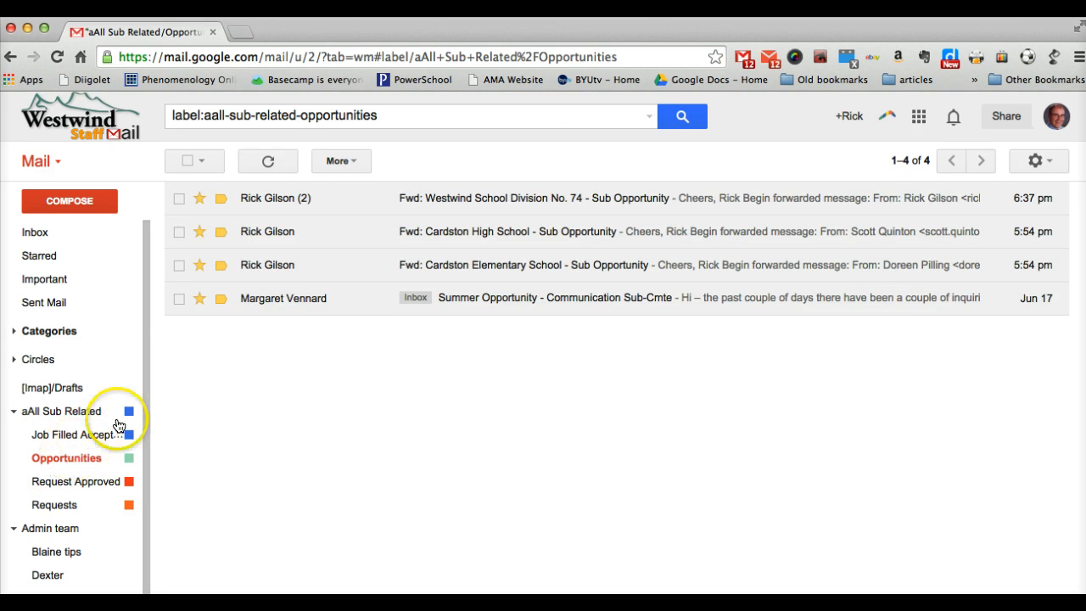
left_click(535, 200)
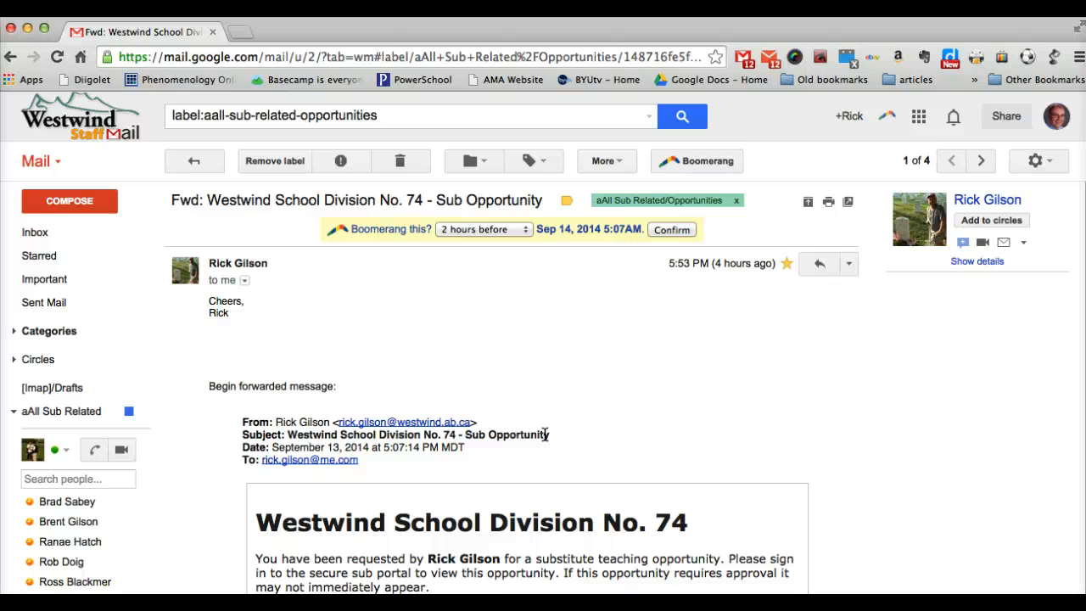
Open the Request Approved sublabel and read the approval message for the Sep 15 absence request
mouse_move(106, 422)
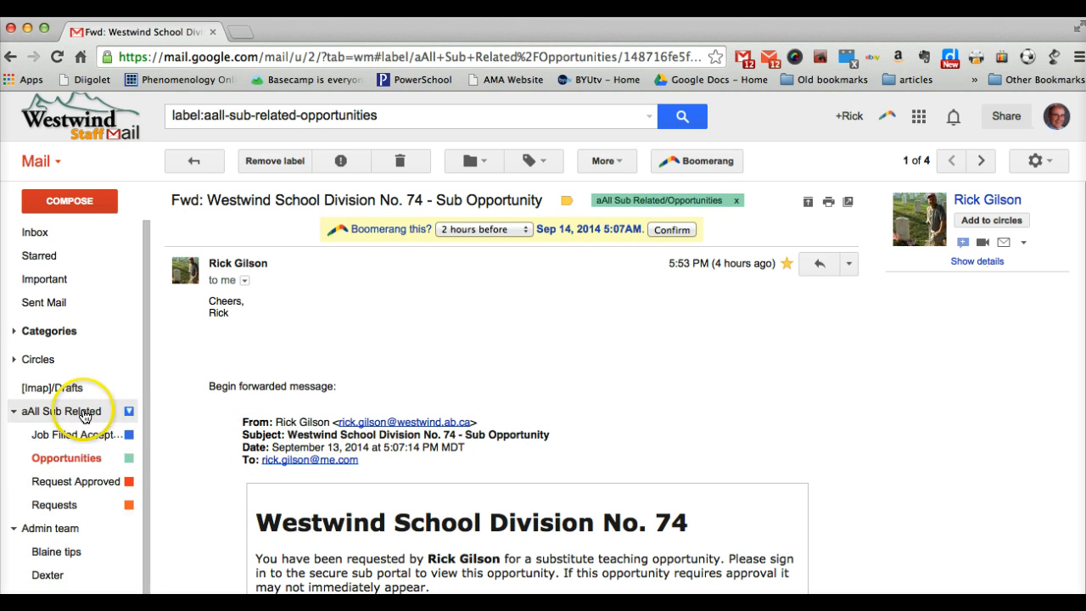
left_click(82, 484)
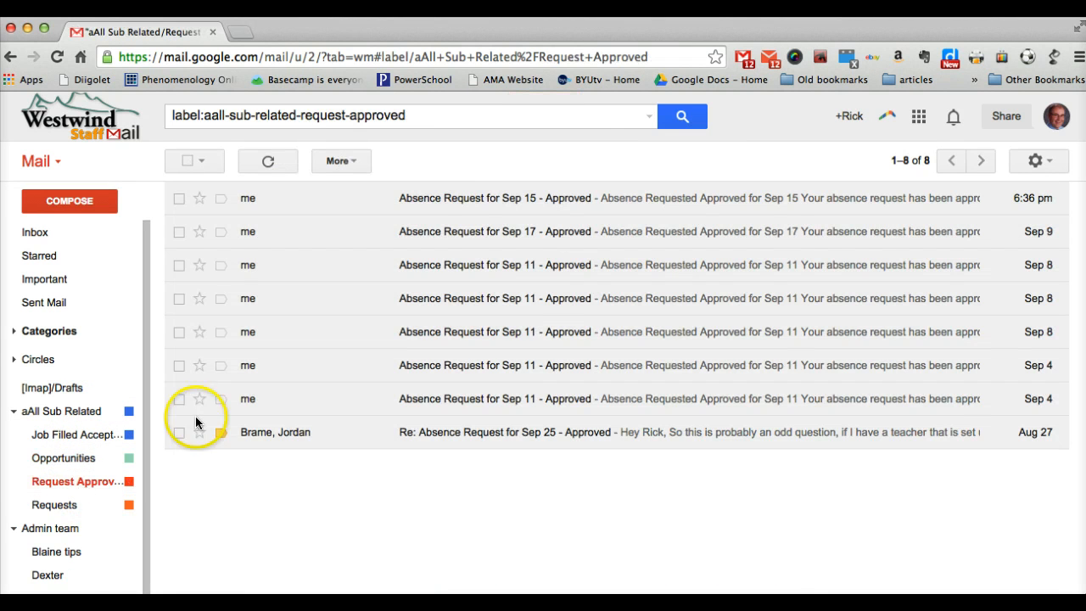
left_click(497, 197)
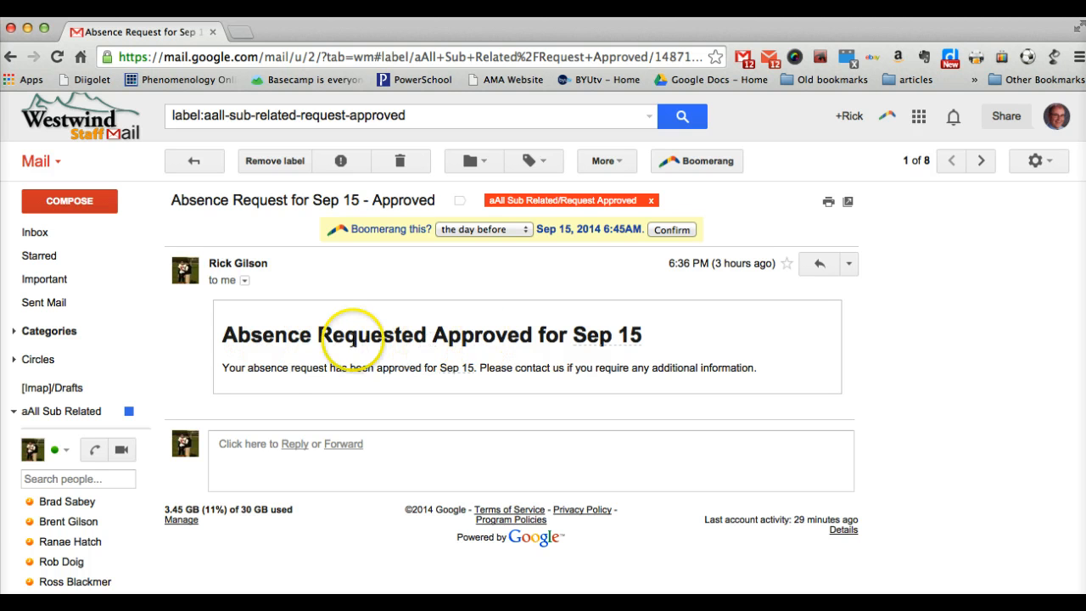
Read the newest absence request in the Requests sublabel, and return to the inbox
mouse_move(70, 407)
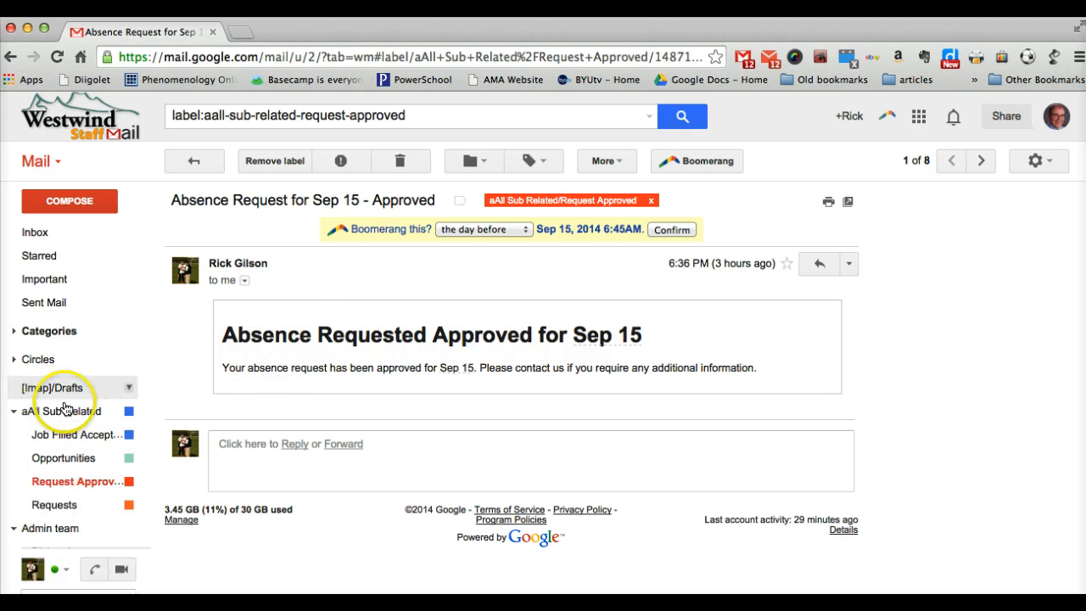
left_click(58, 505)
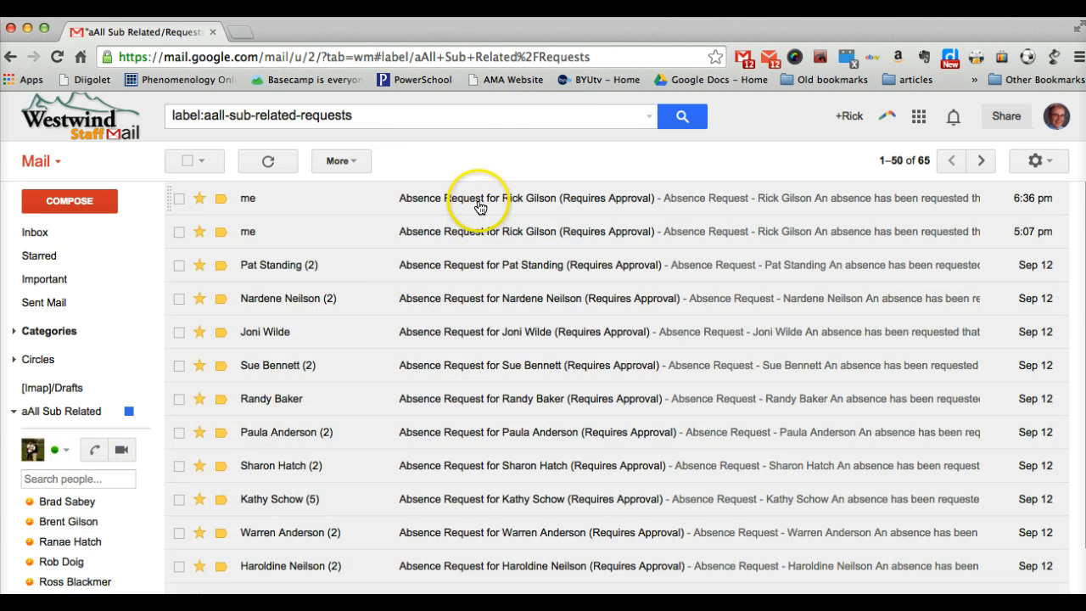
left_click(479, 198)
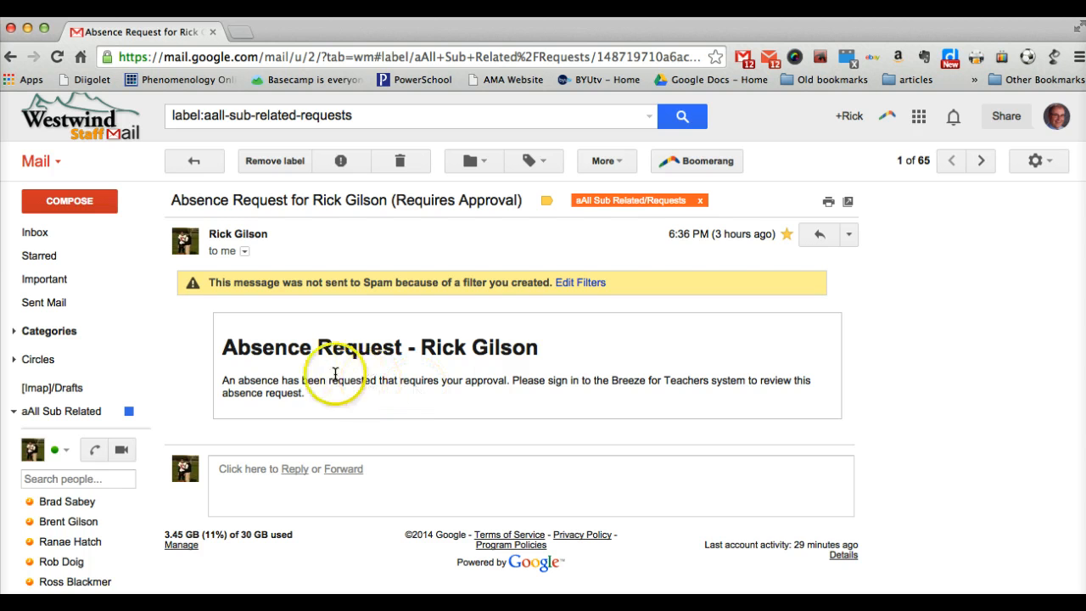
left_click(45, 243)
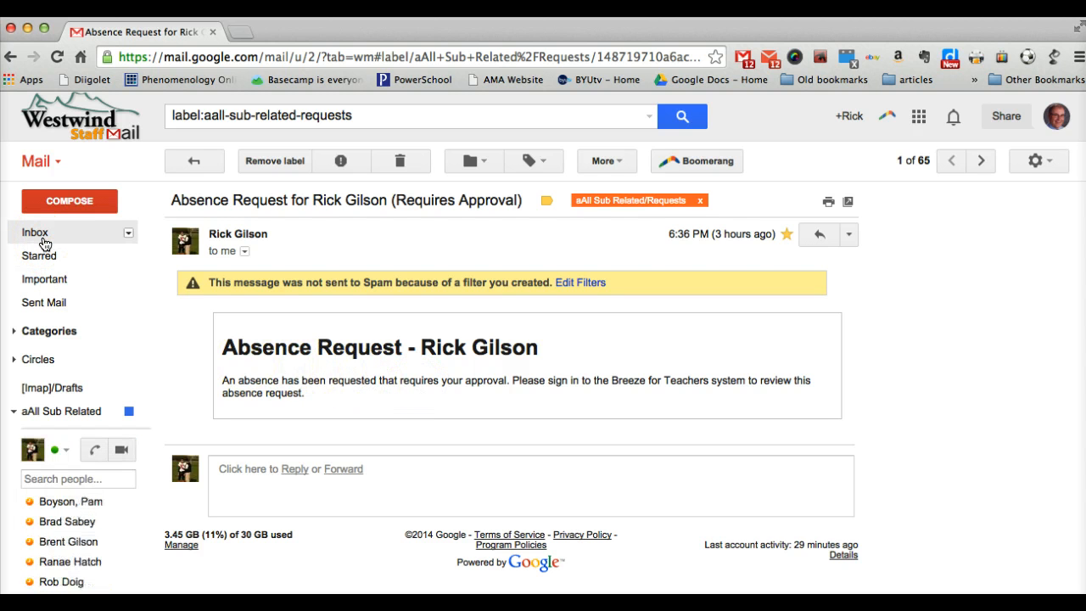
left_click(45, 243)
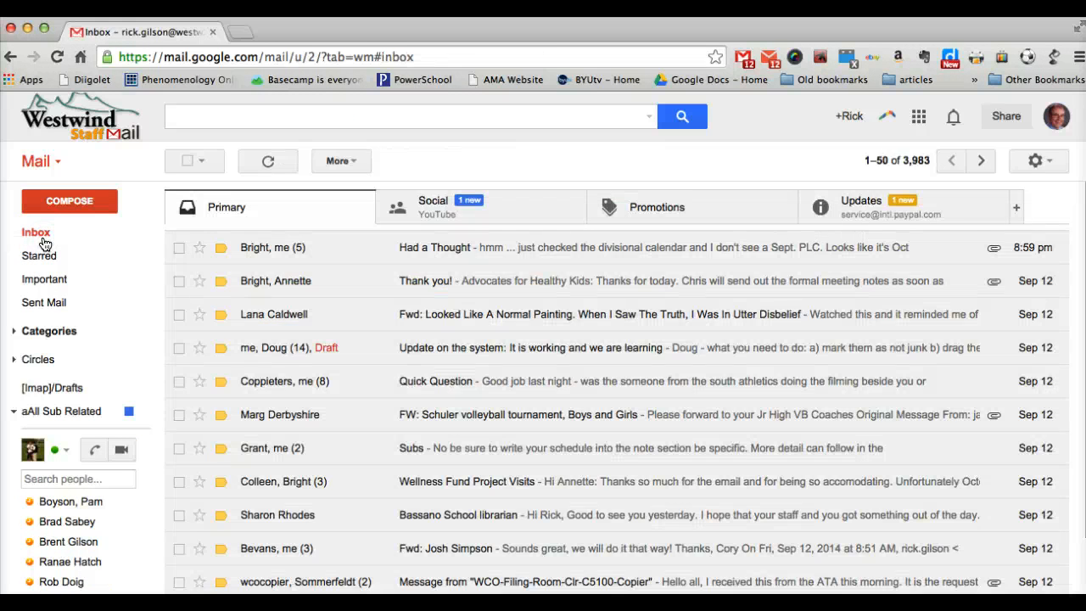
View the list of messages filed under the Request Approved sublabel
mouse_move(78, 386)
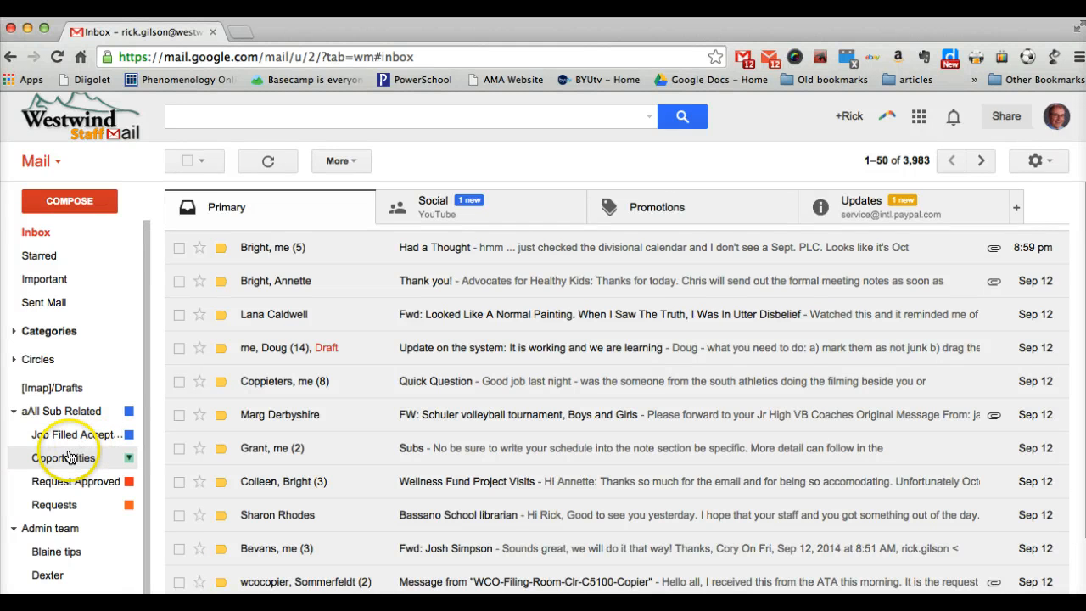
left_click_drag(64, 459, 55, 485)
left_click(54, 481)
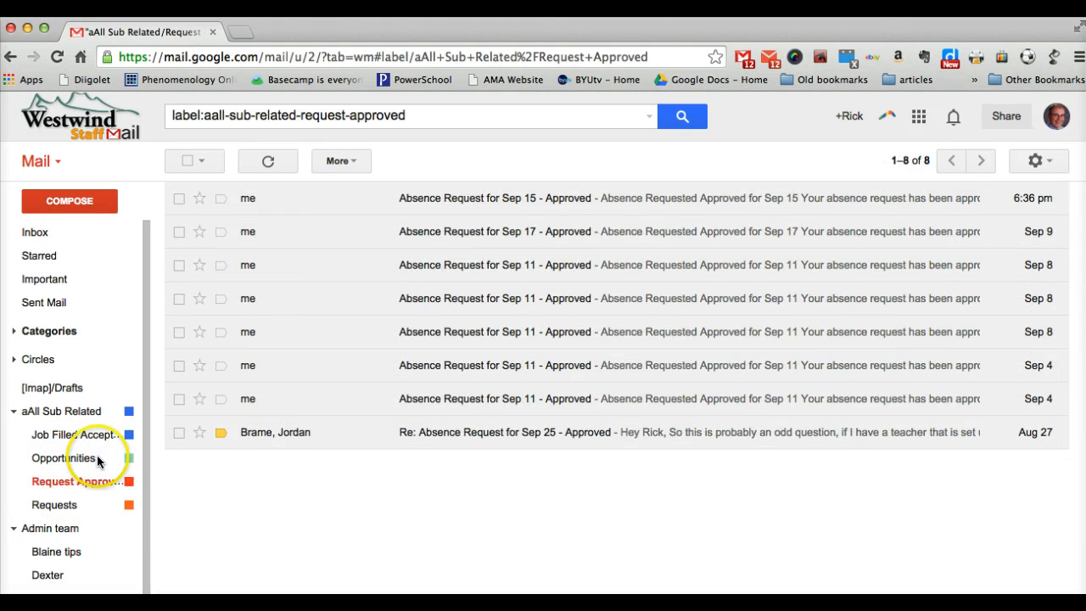
Select the fifth absence request in the Requests sublabel and start a filter for messages like it
mouse_move(80, 412)
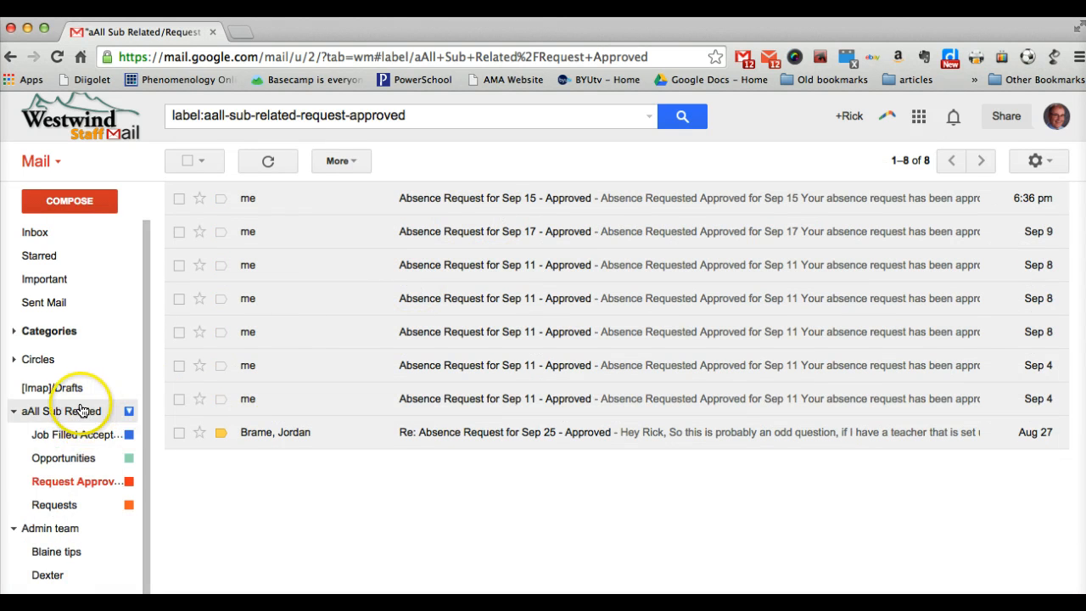
left_click(51, 506)
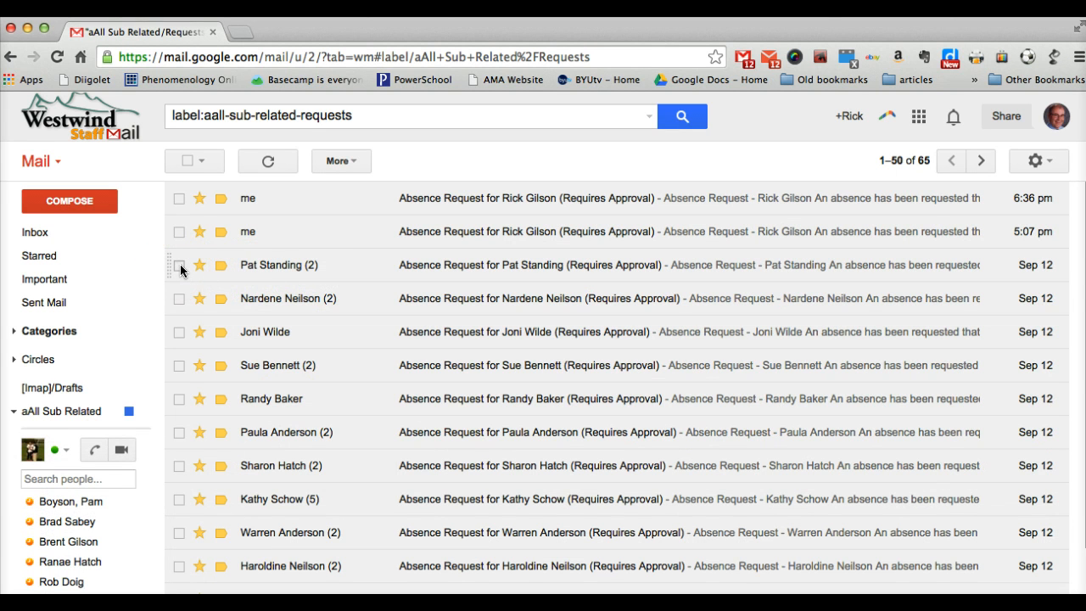
left_click(179, 333)
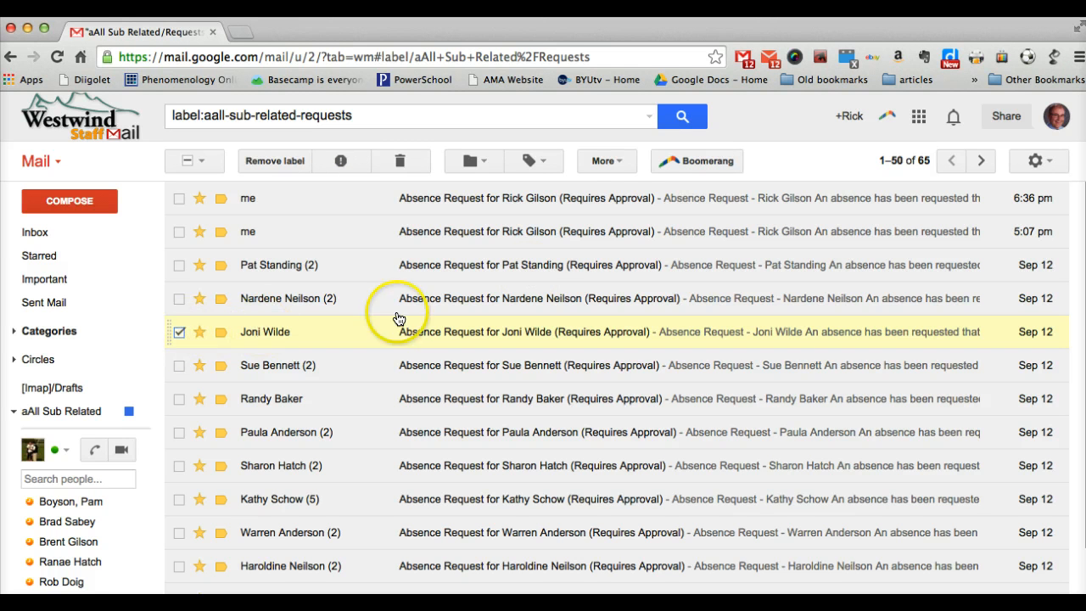
left_click(609, 162)
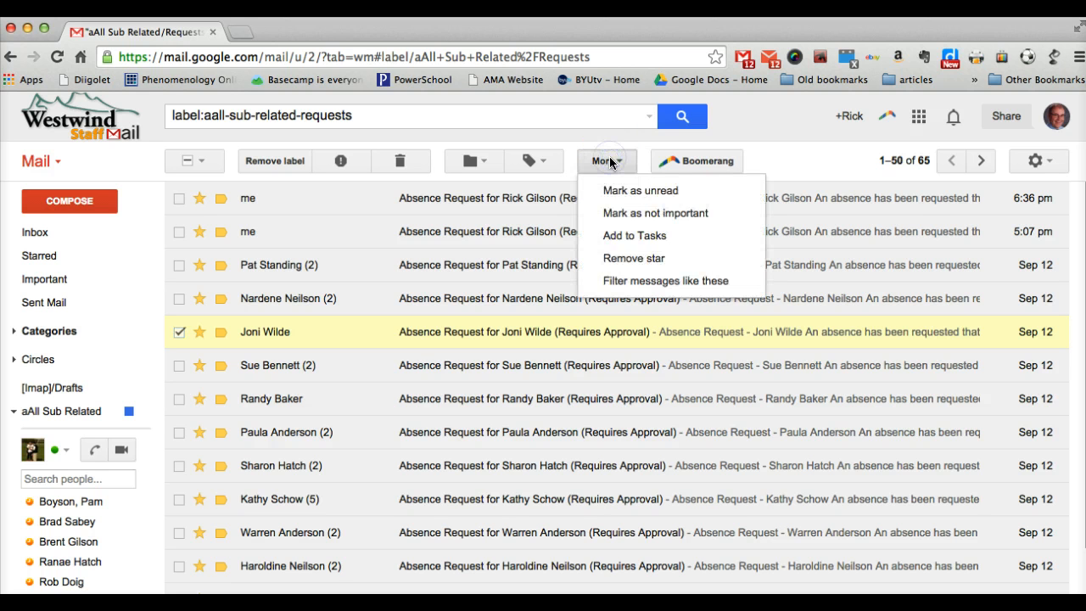
left_click(636, 288)
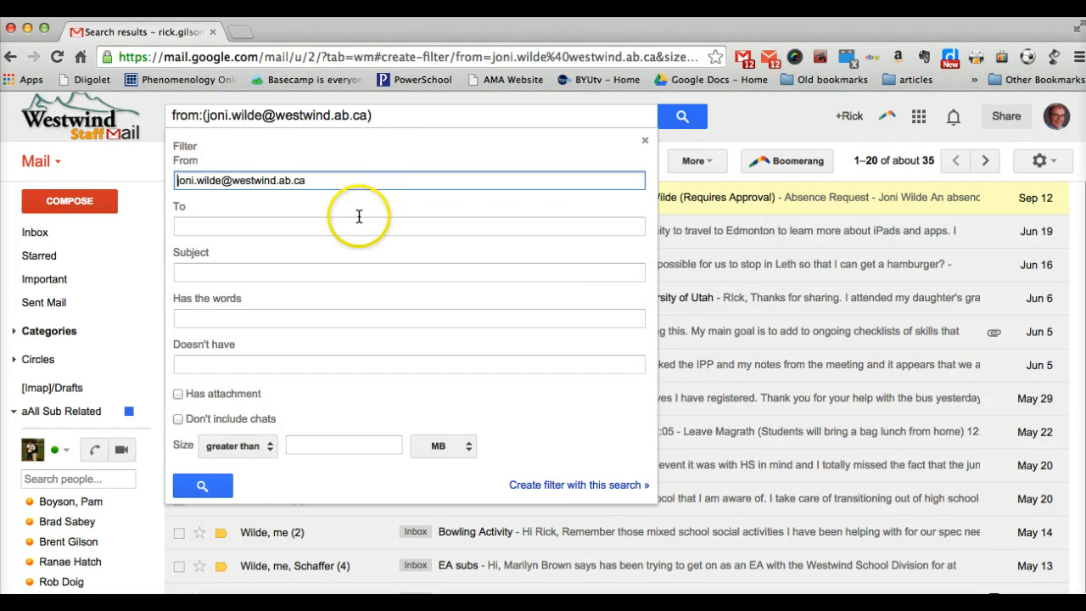
Clear the sender's e-mail address from the filter's From criterion
left_click(334, 179)
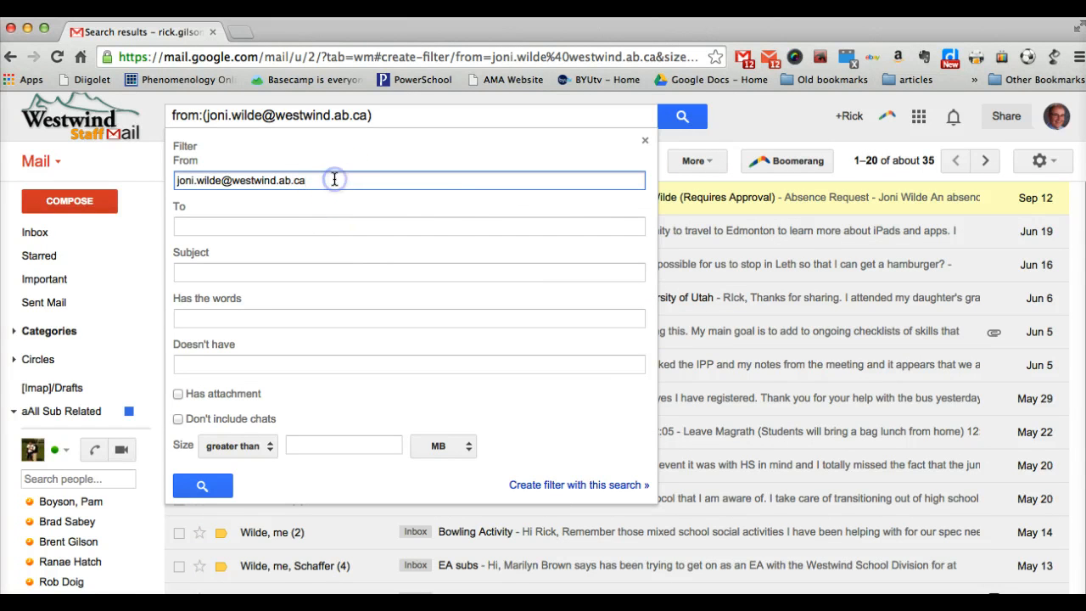
key("BackSpace")
key("BackSpace")
key("BackSpace")
key("BackSpace")
key("BackSpace")
key("BackSpace")
key("BackSpace")
key("BackSpace")
key("BackSpace")
key("BackSpace")
key("BackSpace")
key("BackSpace")
key("BackSpace")
key("BackSpace")
key("BackSpace")
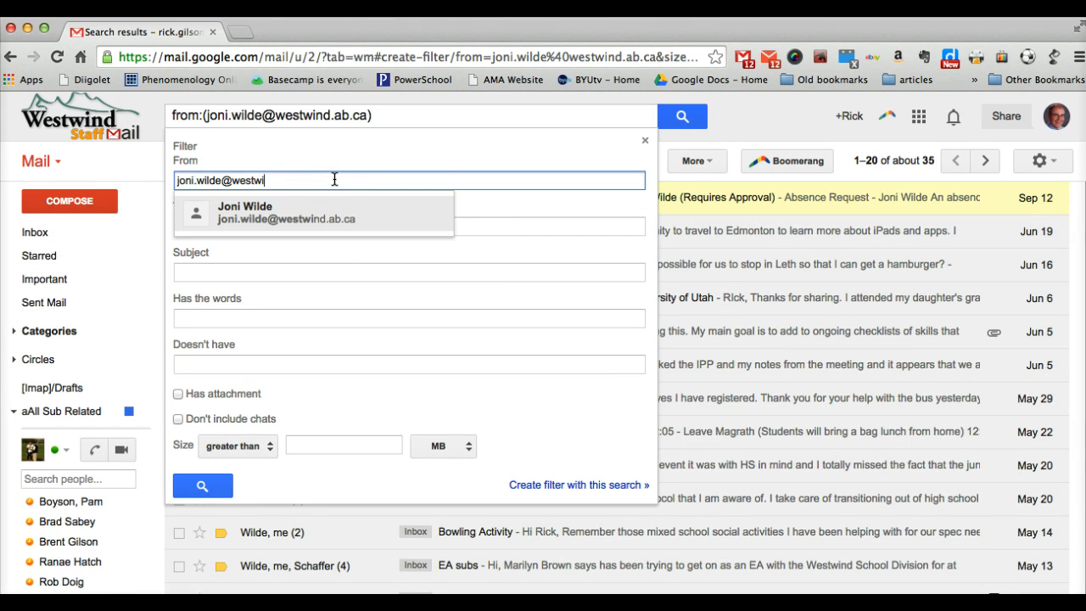
key("BackSpace")
key("BackSpace")
key("BackSpace")
key("BackSpace")
key("BackSpace")
key("BackSpace")
key("BackSpace")
key("BackSpace")
key("BackSpace")
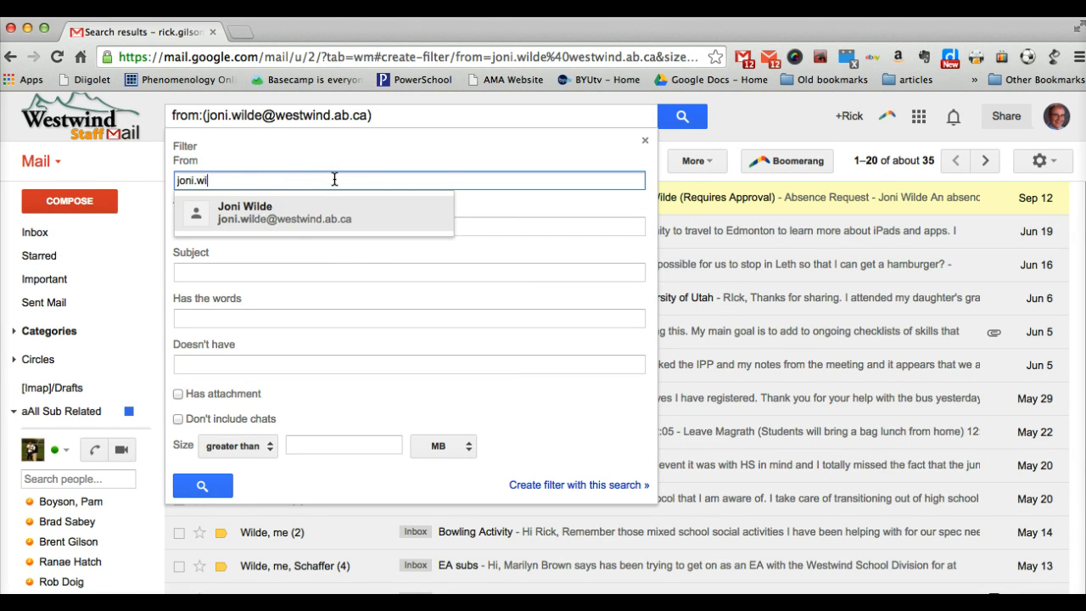
key("BackSpace")
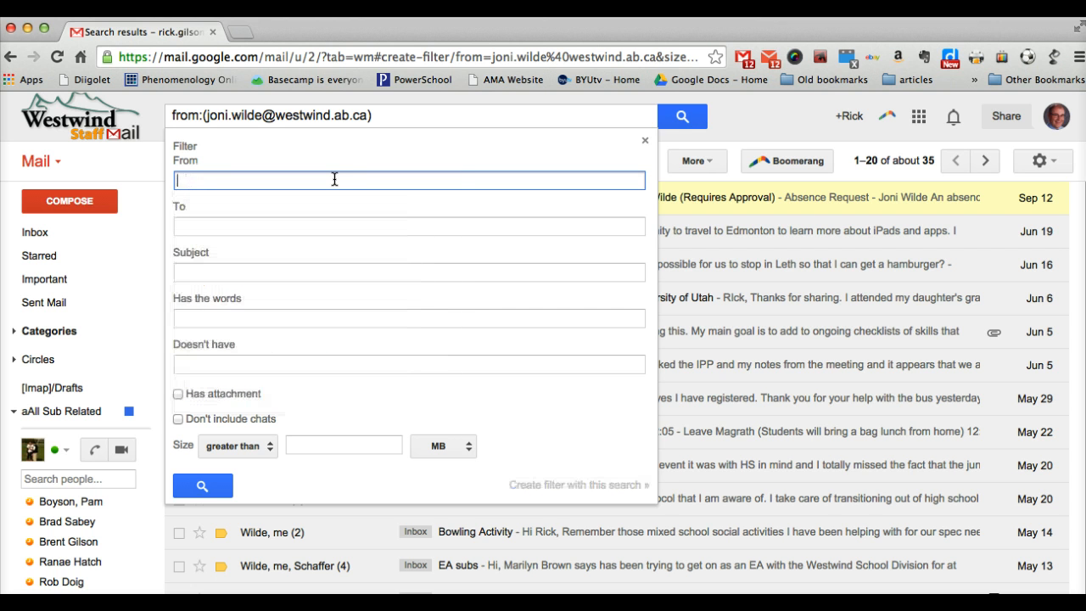
Set the filter's Subject criterion to "Request for approval"
left_click(252, 274)
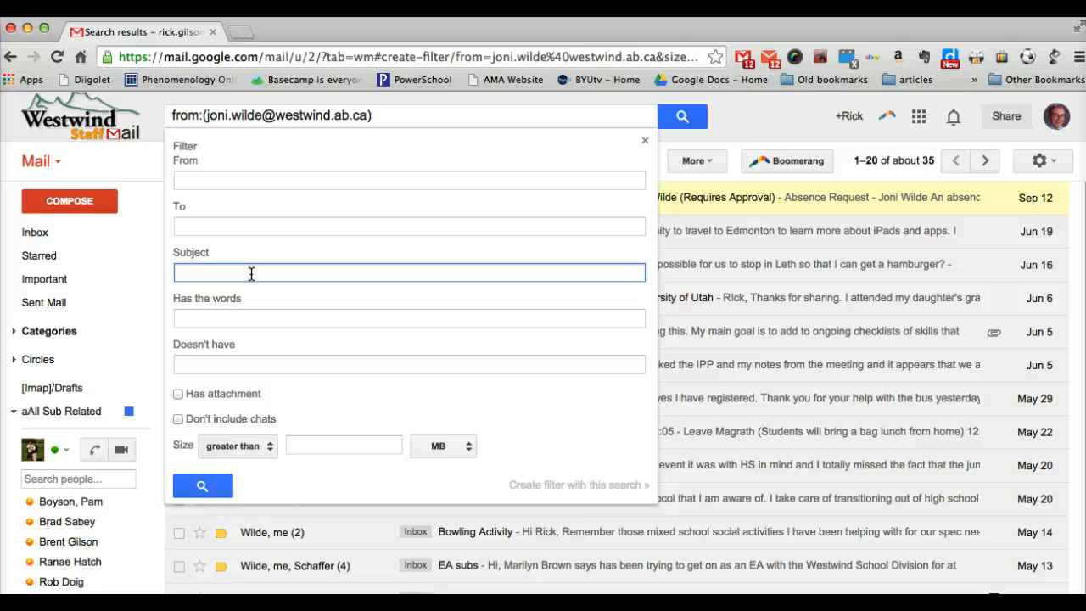
type("Reques")
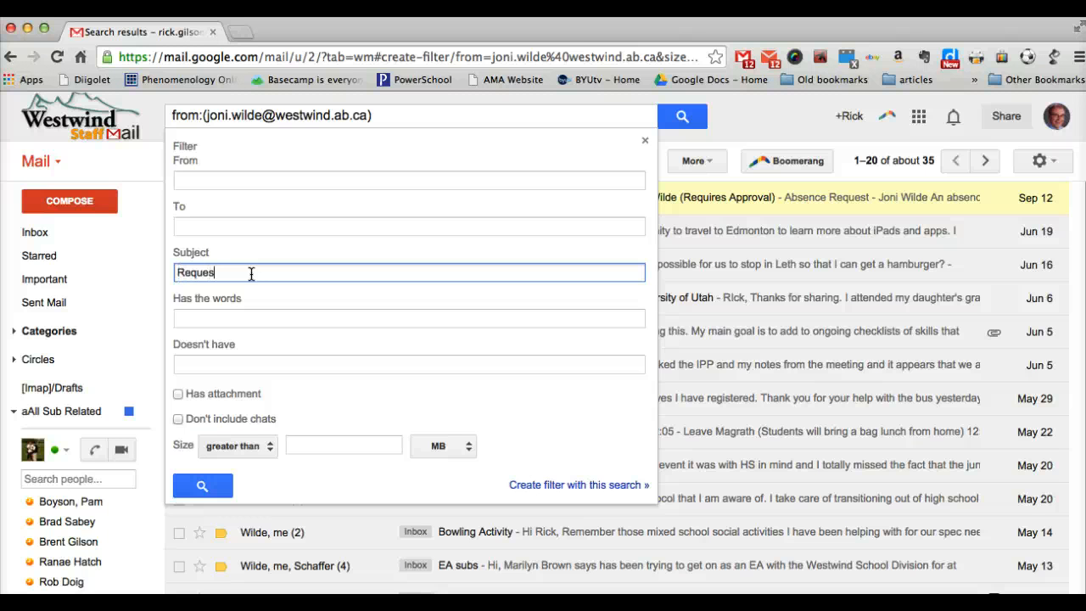
type("t for approval")
key("Tab")
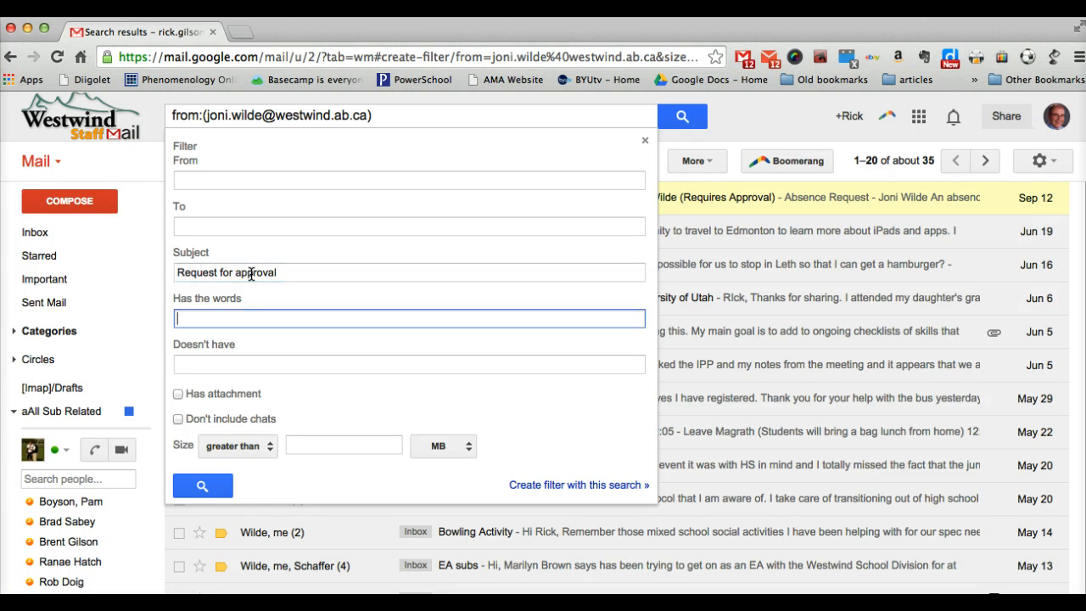
Set the filter's "Has the words" criterion to "Absence request Requires approval" and continue to the filter's actions
type("requi")
key("BackSpace")
key("BackSpace")
key("BackSpace")
key("BackSpace")
key("BackSpace")
type("Abs")
type("ce request")
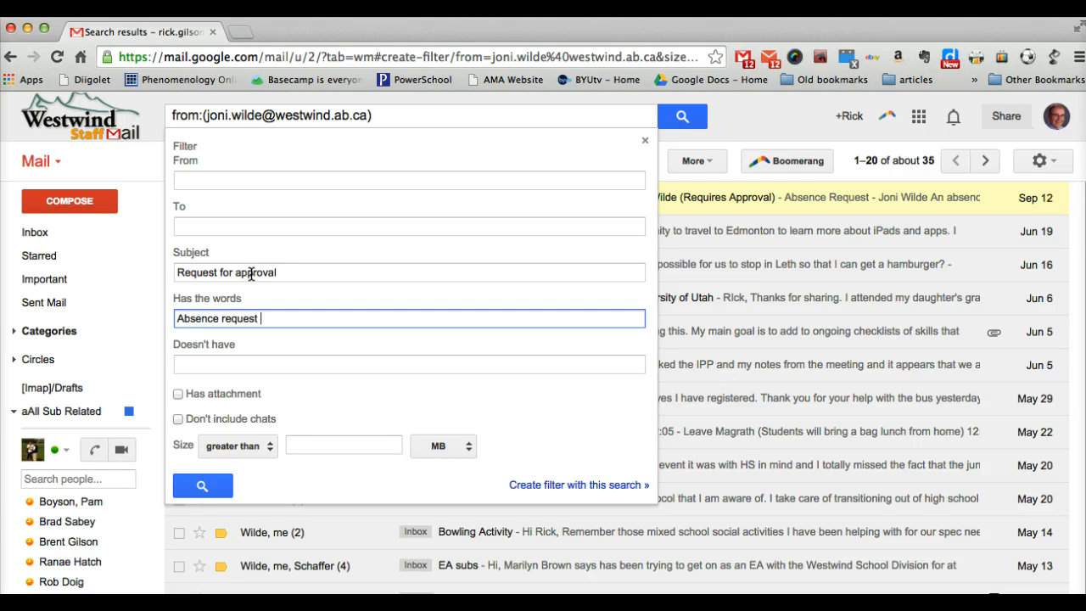
type(" Requires approval")
left_click(612, 486)
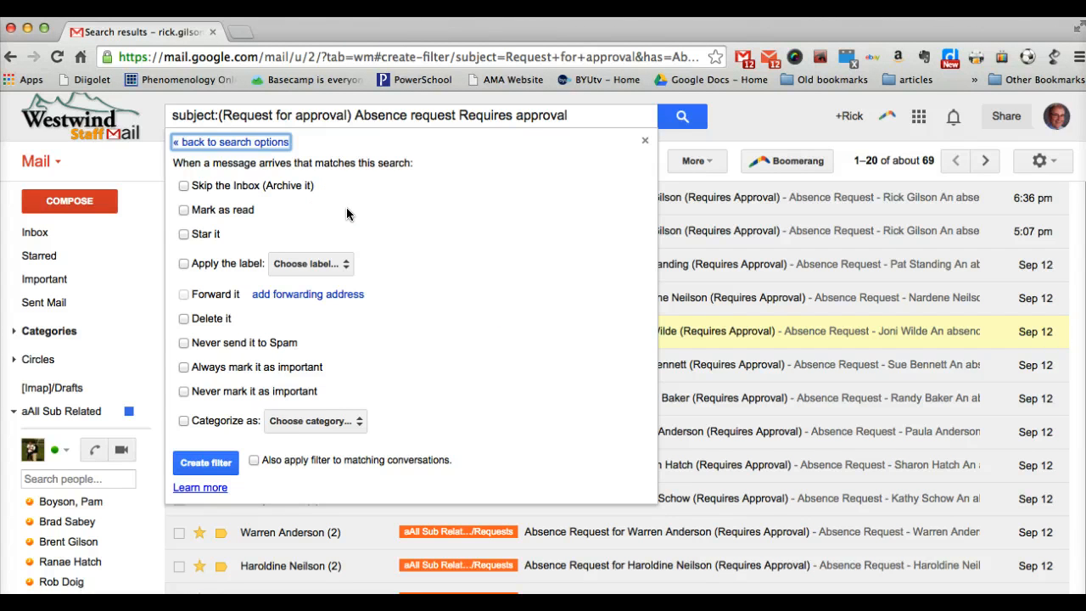
Make the filter skip the inbox and apply the label aAll Sub Related/Requests
left_click(185, 186)
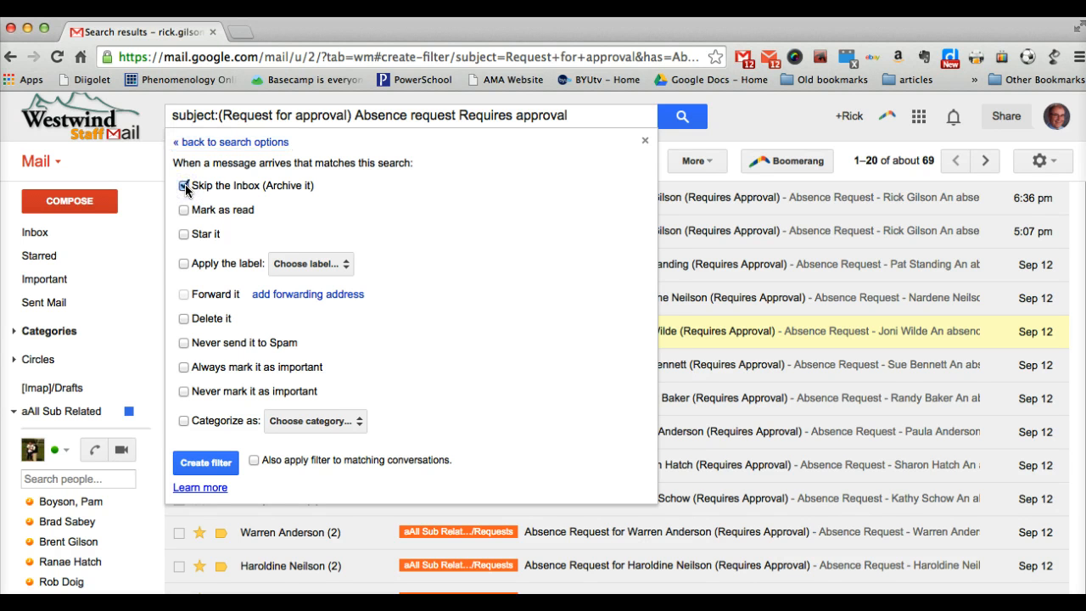
left_click(183, 265)
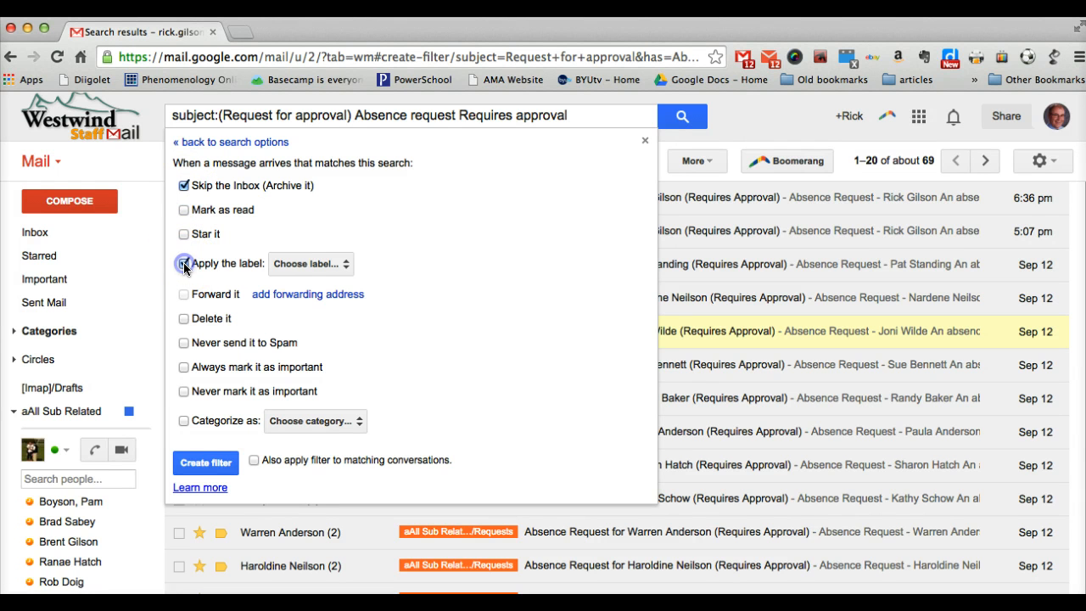
left_click(345, 266)
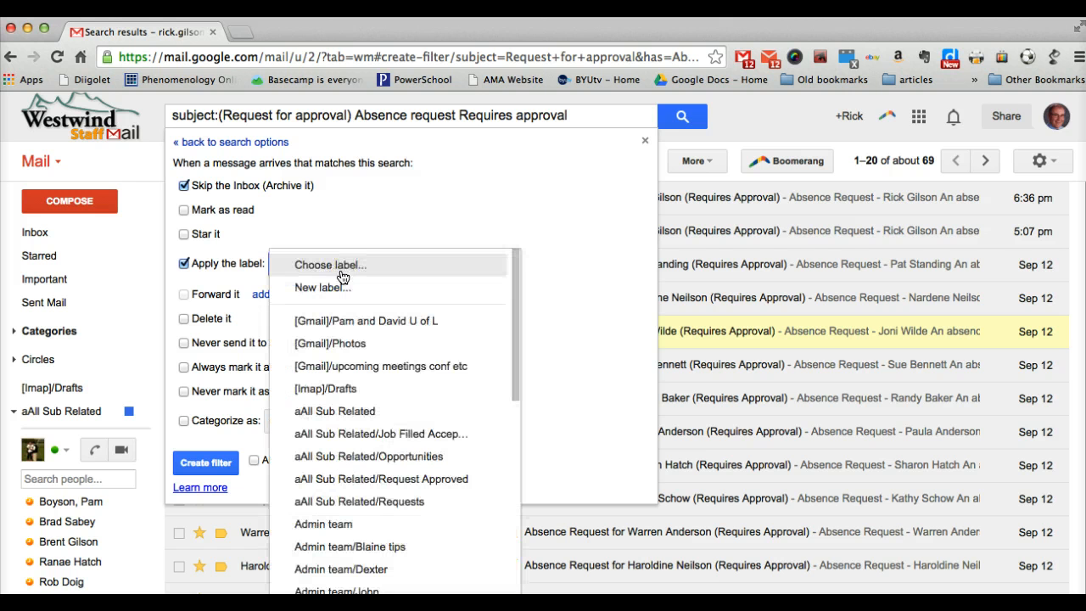
left_click(396, 505)
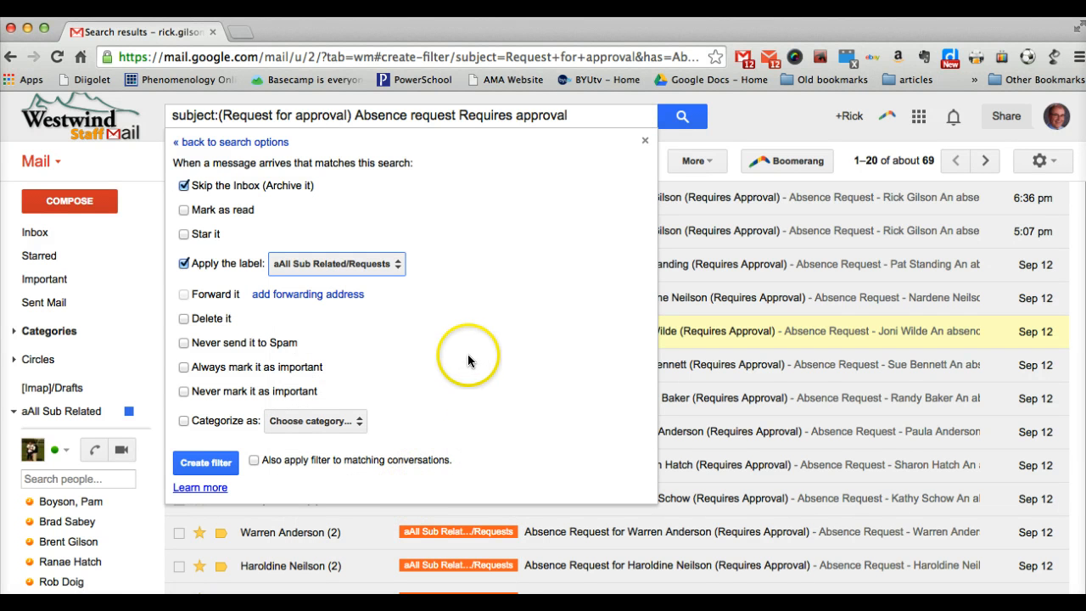
Make the filter never send matches to spam and also apply to matching conversations, and create it
left_click(184, 343)
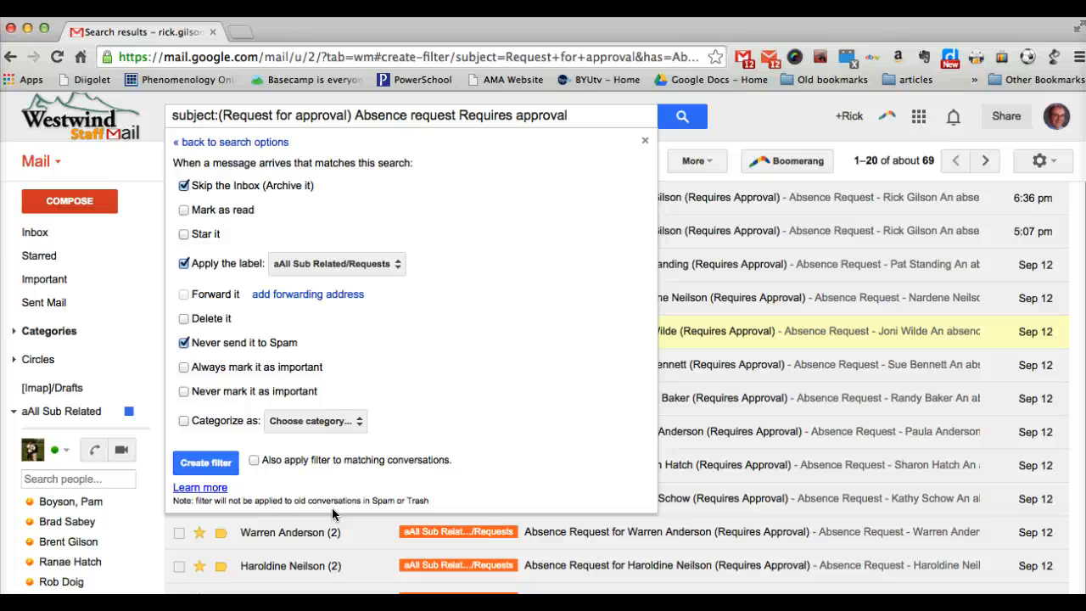
left_click(253, 461)
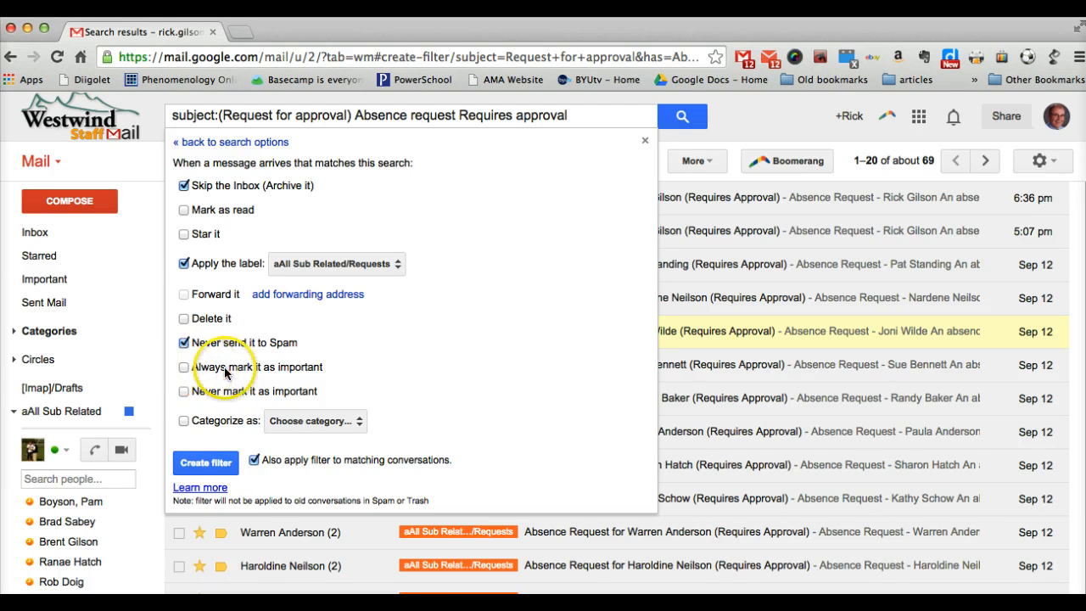
left_click(205, 465)
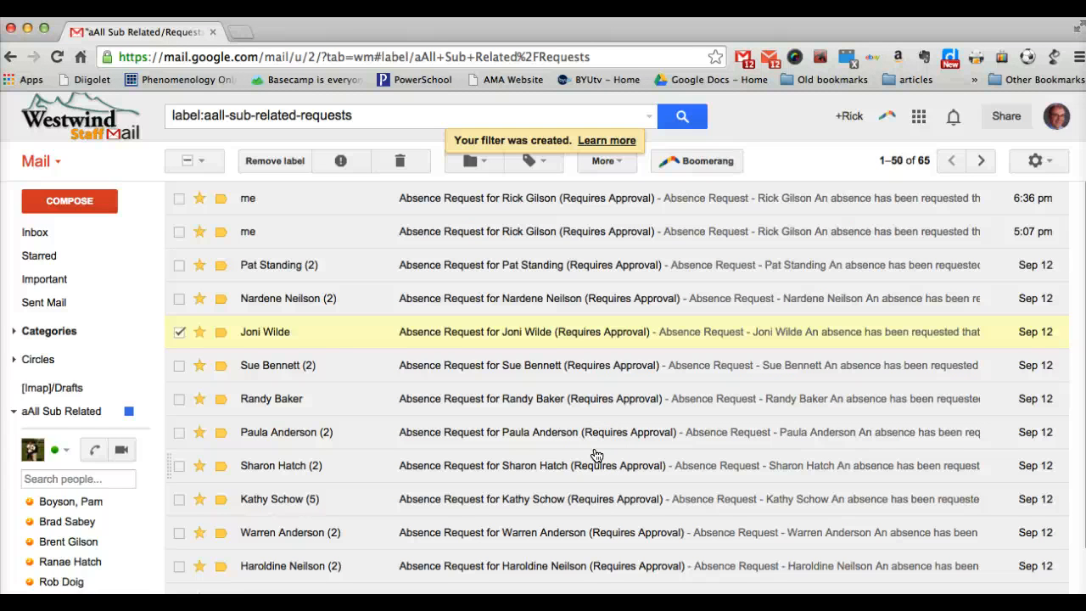
mouse_move(34, 422)
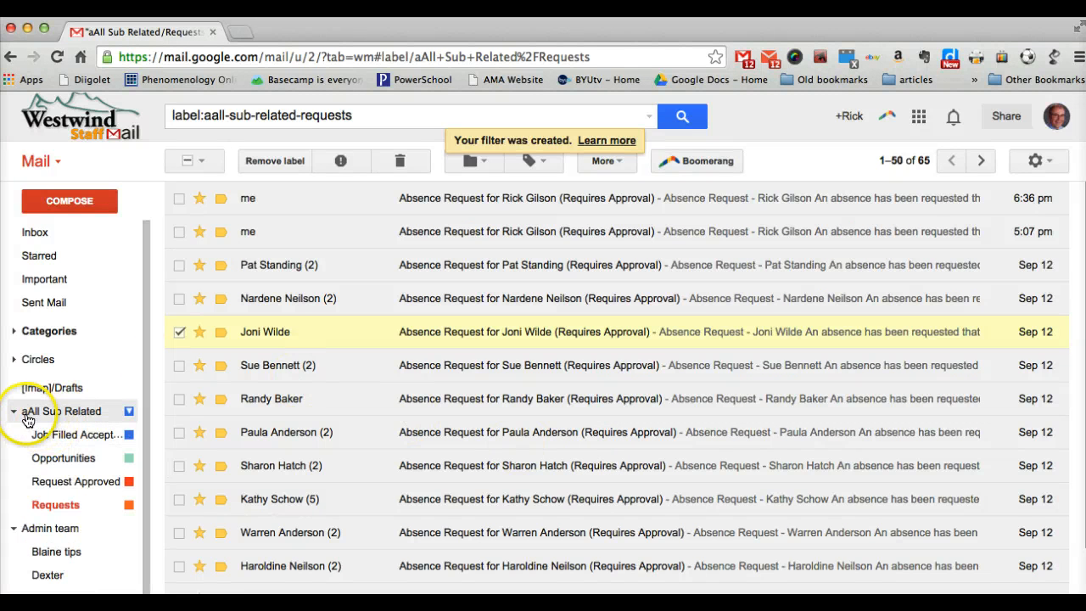